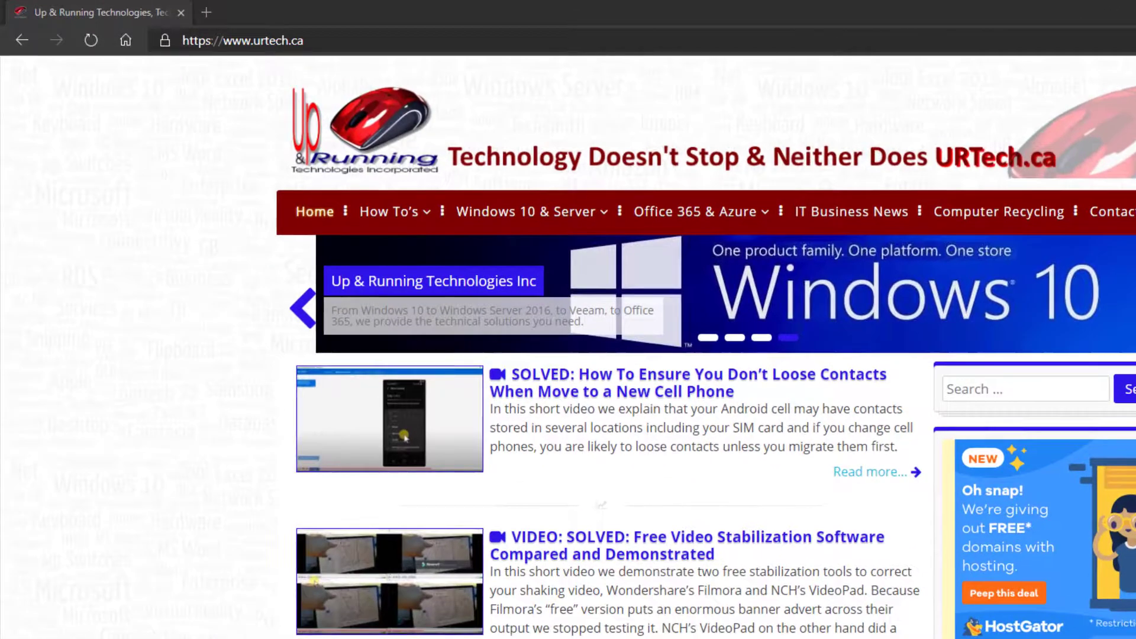
- Go to portal.office.com to reach the Microsoft 365 admin home
left_click(793, 40)
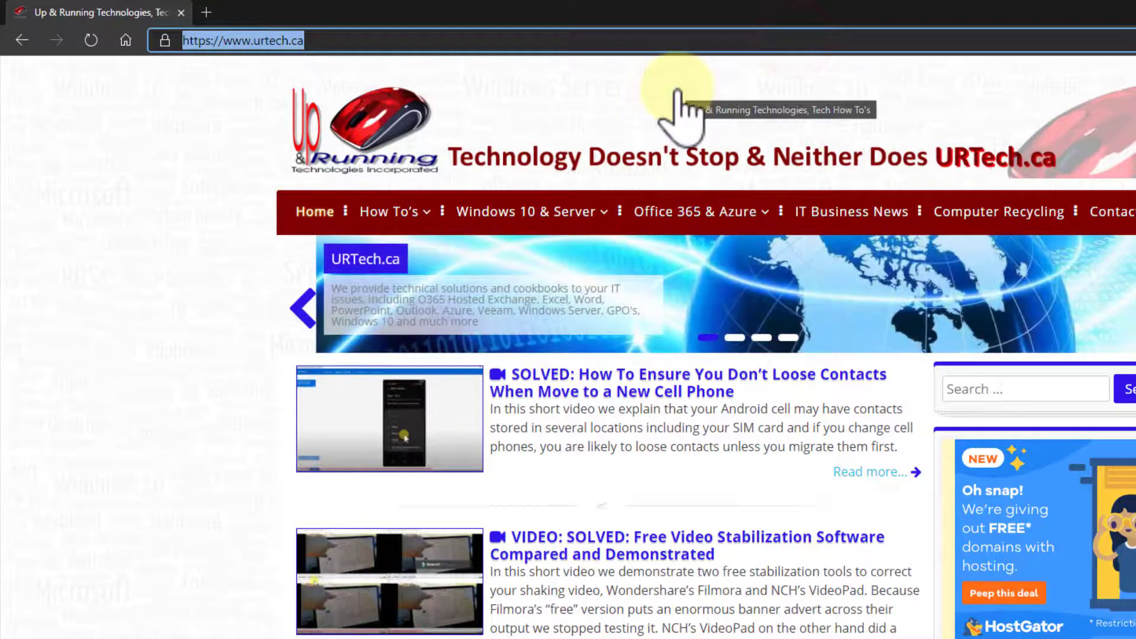
type("porta")
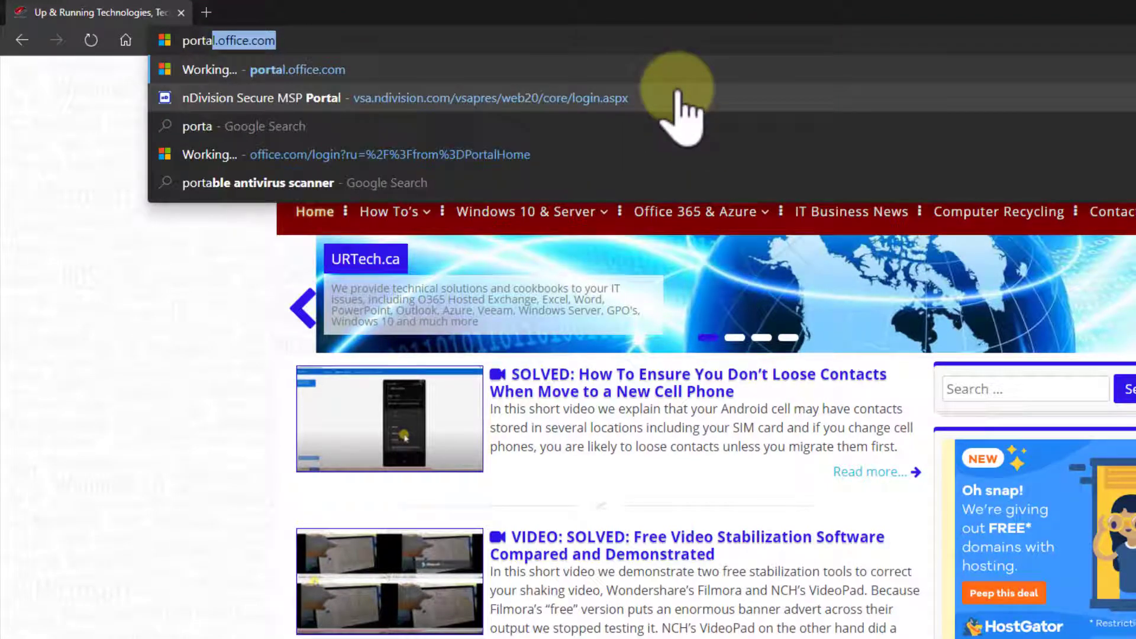
key("Return")
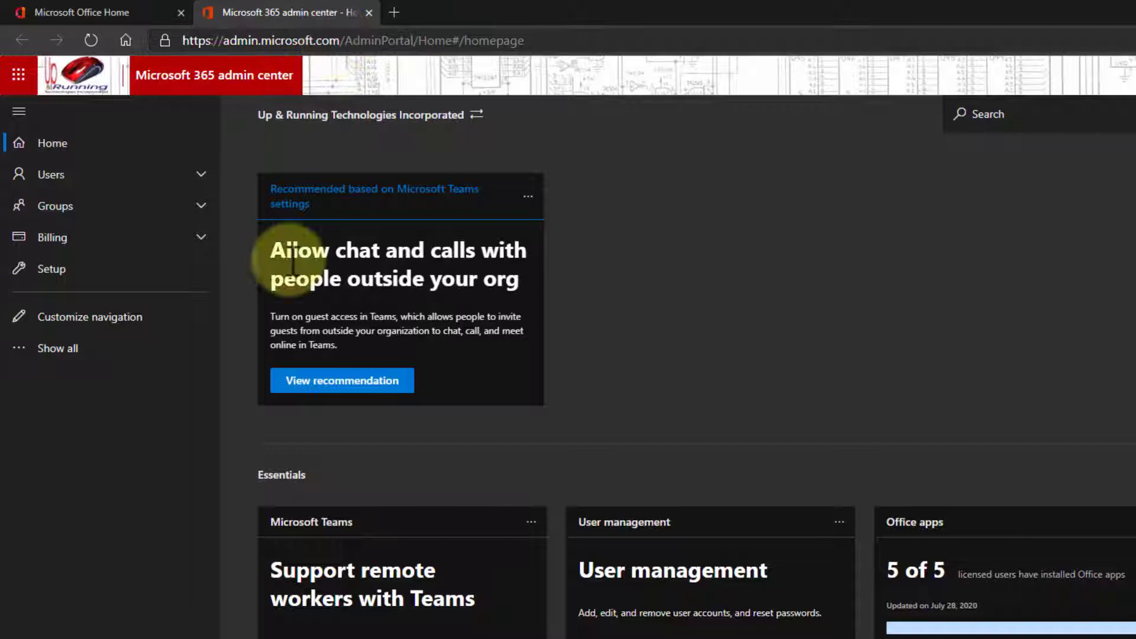
left_click(62, 351)
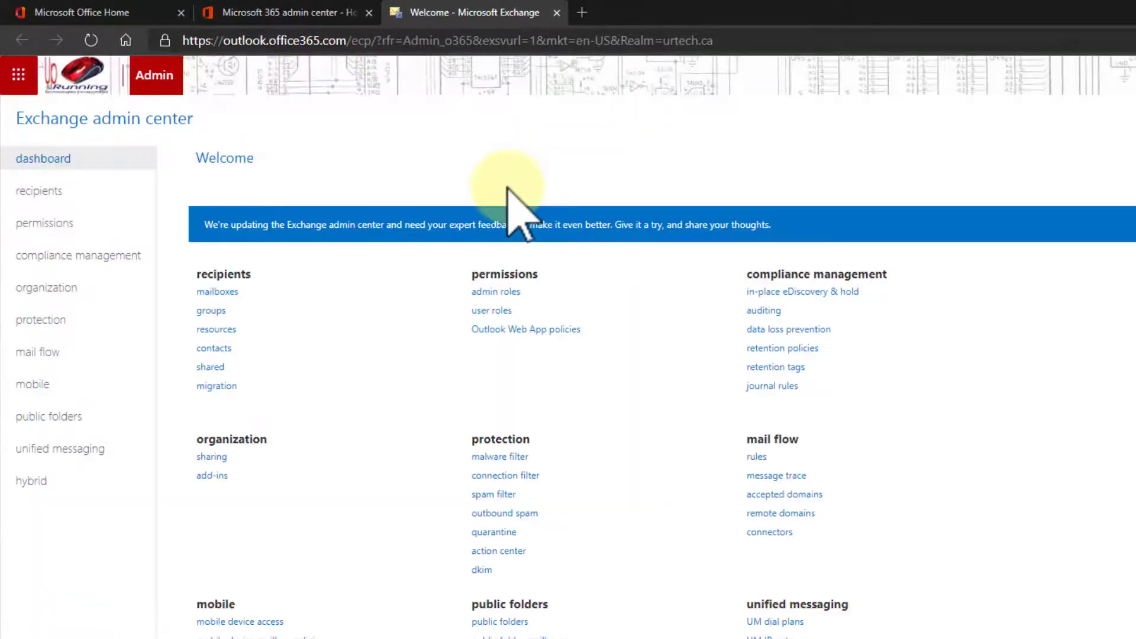
left_click(217, 292)
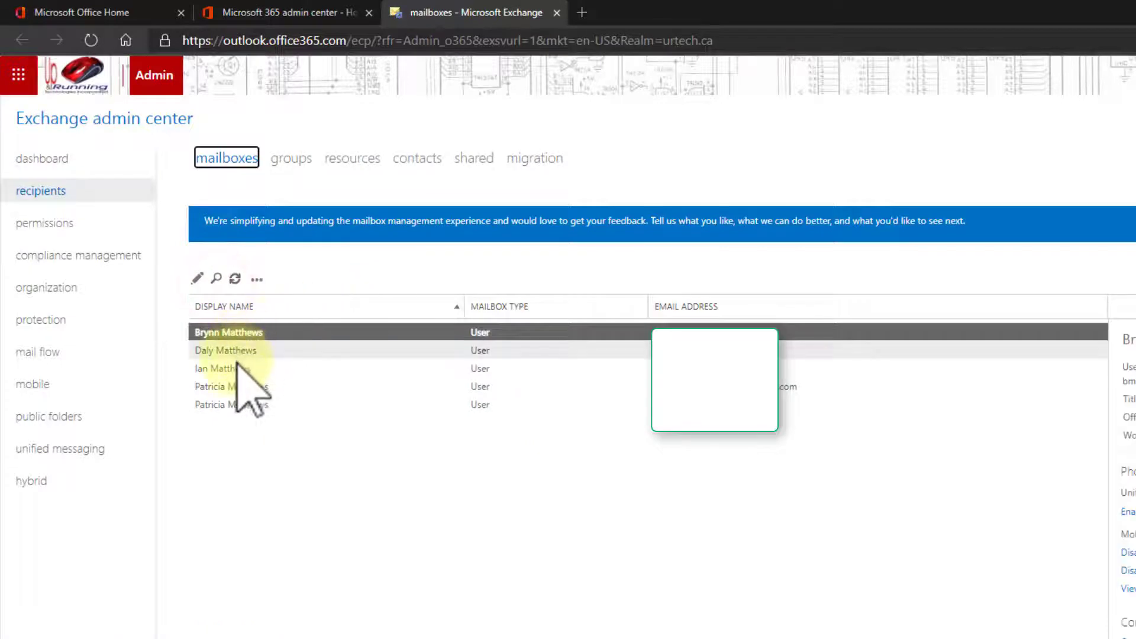
left_click(236, 368)
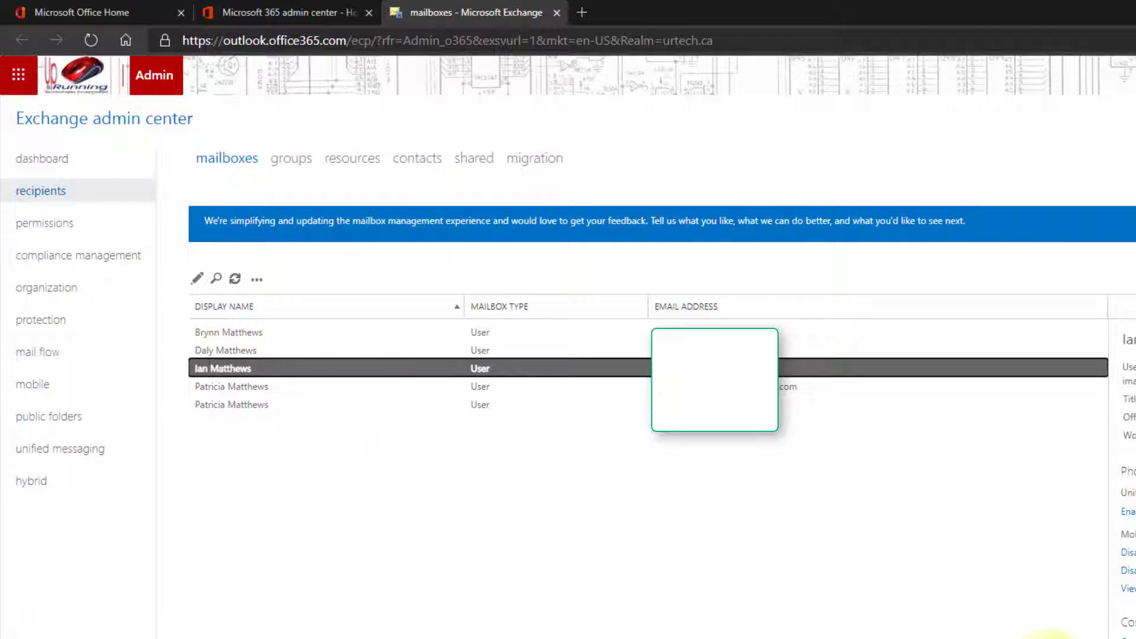
double_click(453, 370)
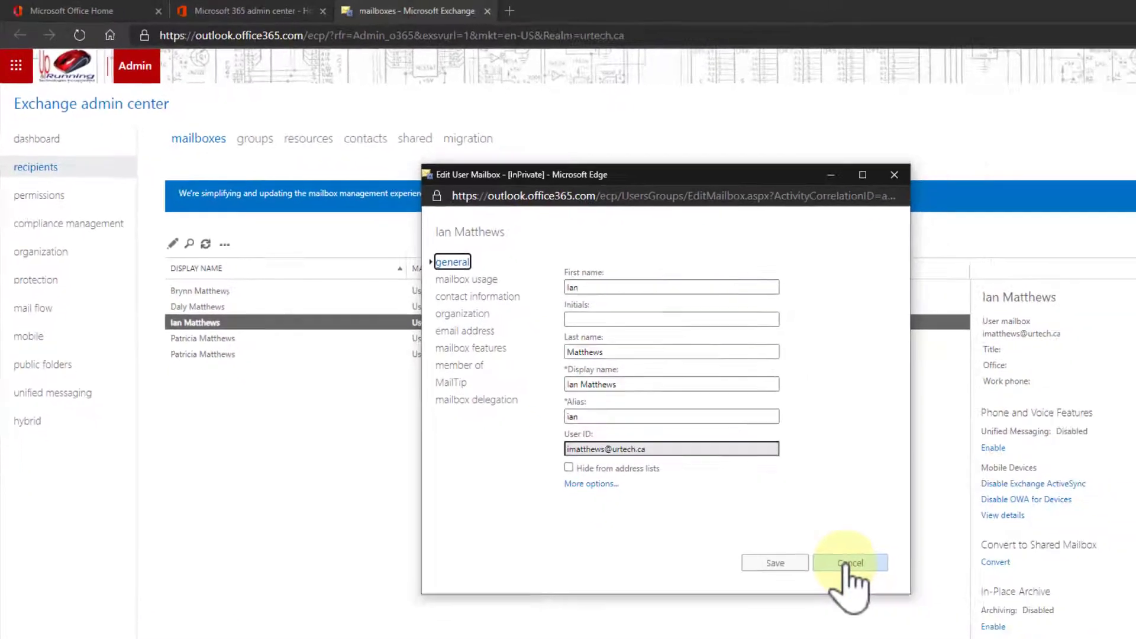
left_click(968, 626)
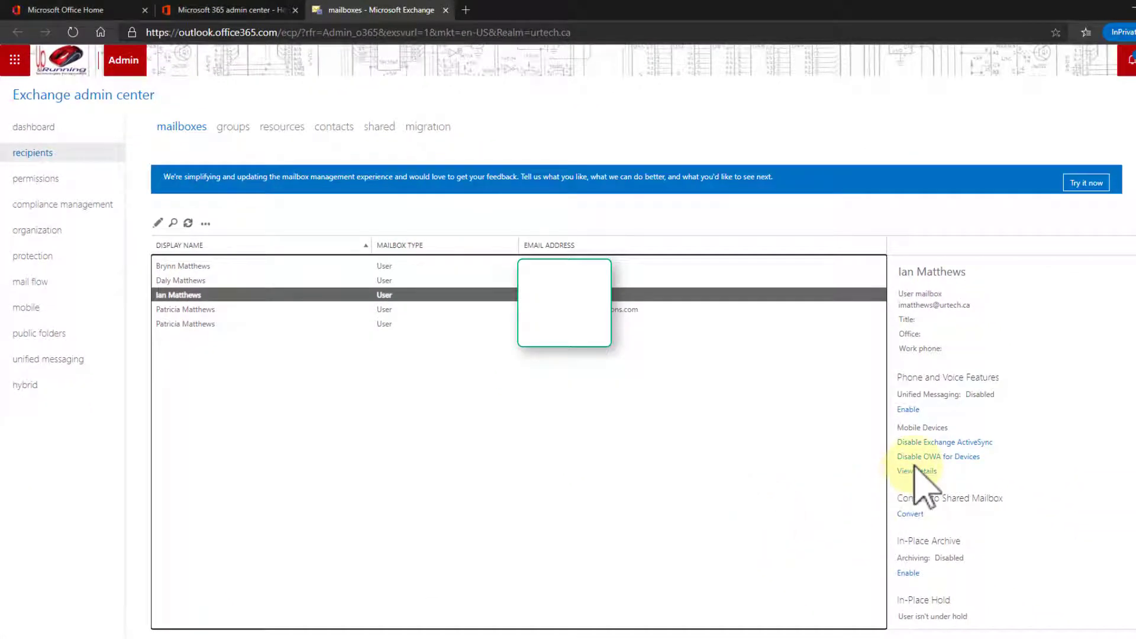
left_click_drag(948, 428, 914, 428)
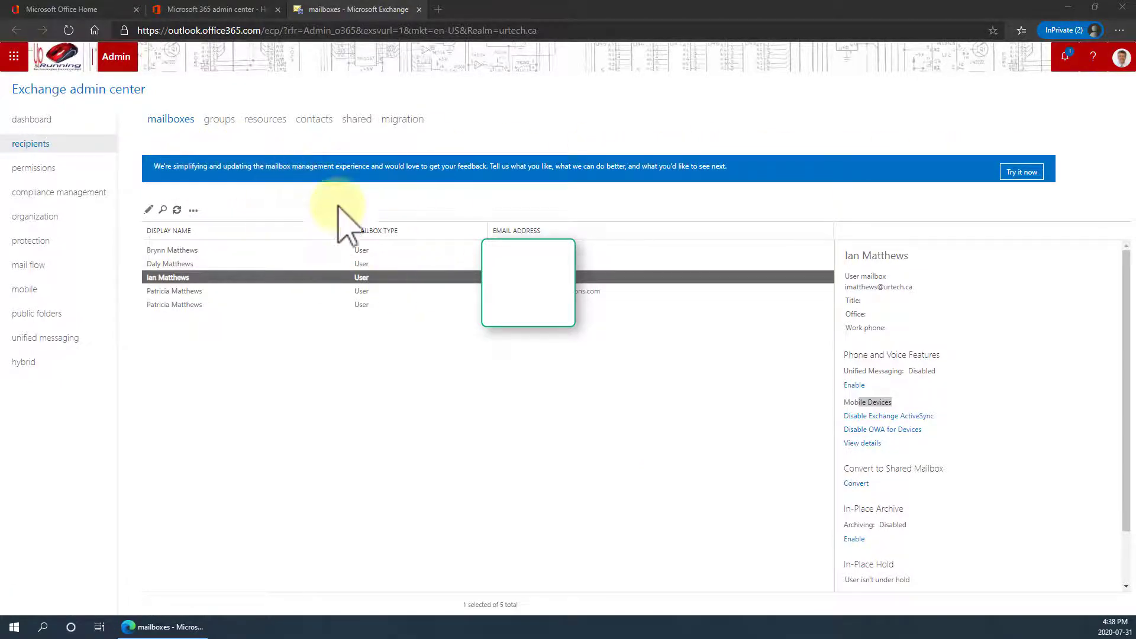
- Try the new Exchange admin experience and view Ian Matthews's mailbox details there
left_click(1024, 174)
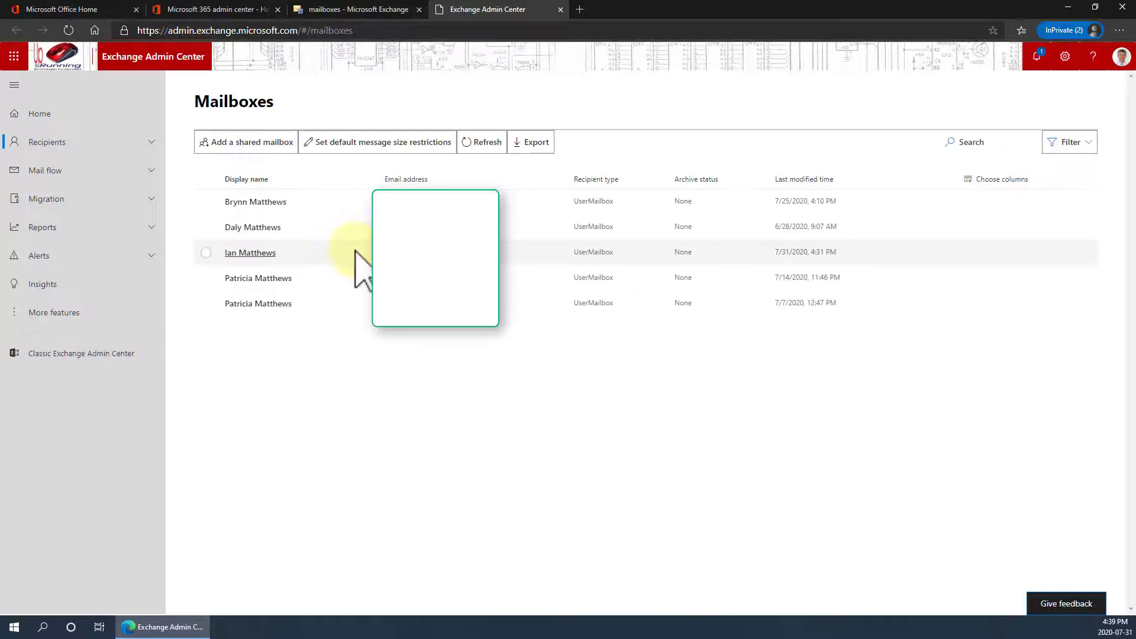
left_click(355, 253)
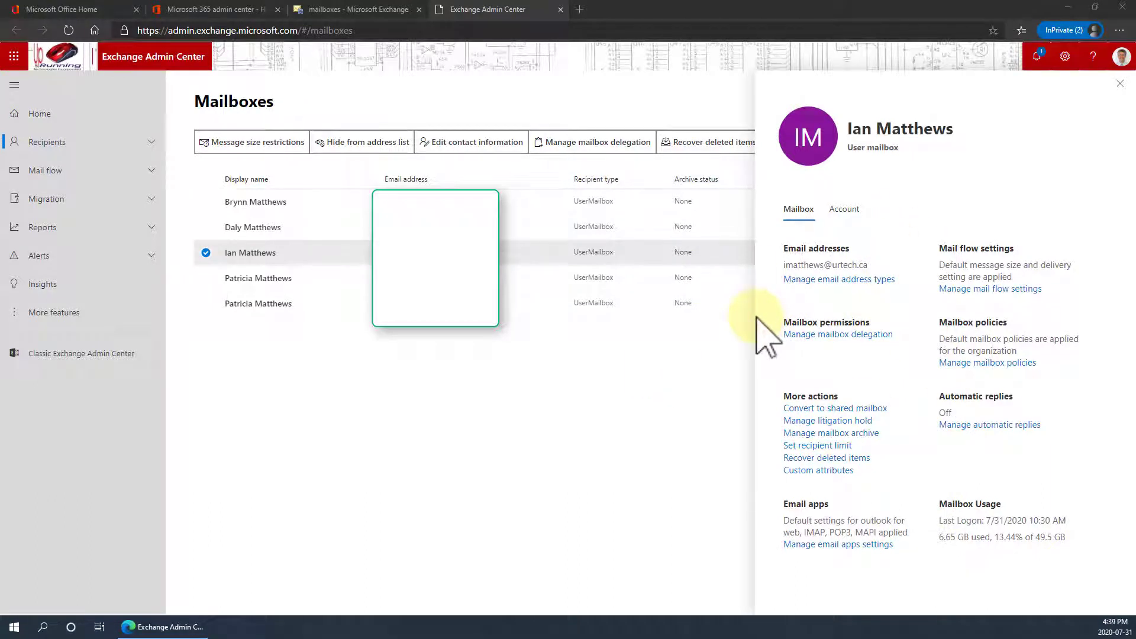
- View the mailbox's mobile devices and inspect the Samsung SM-G960W phone's details
left_click(1119, 86)
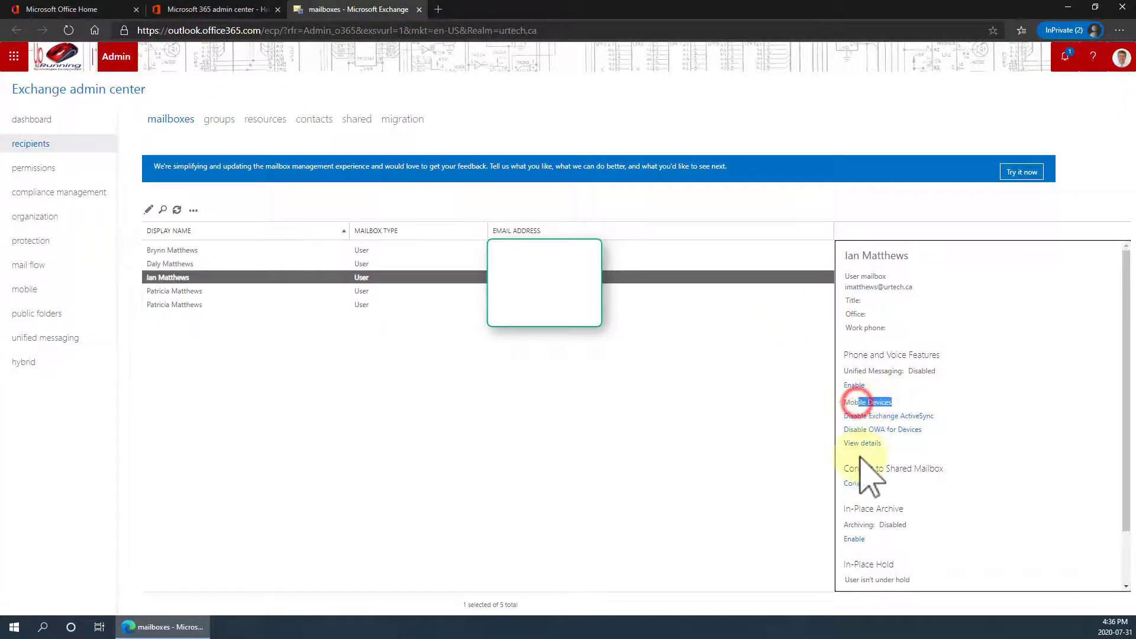
left_click(861, 442)
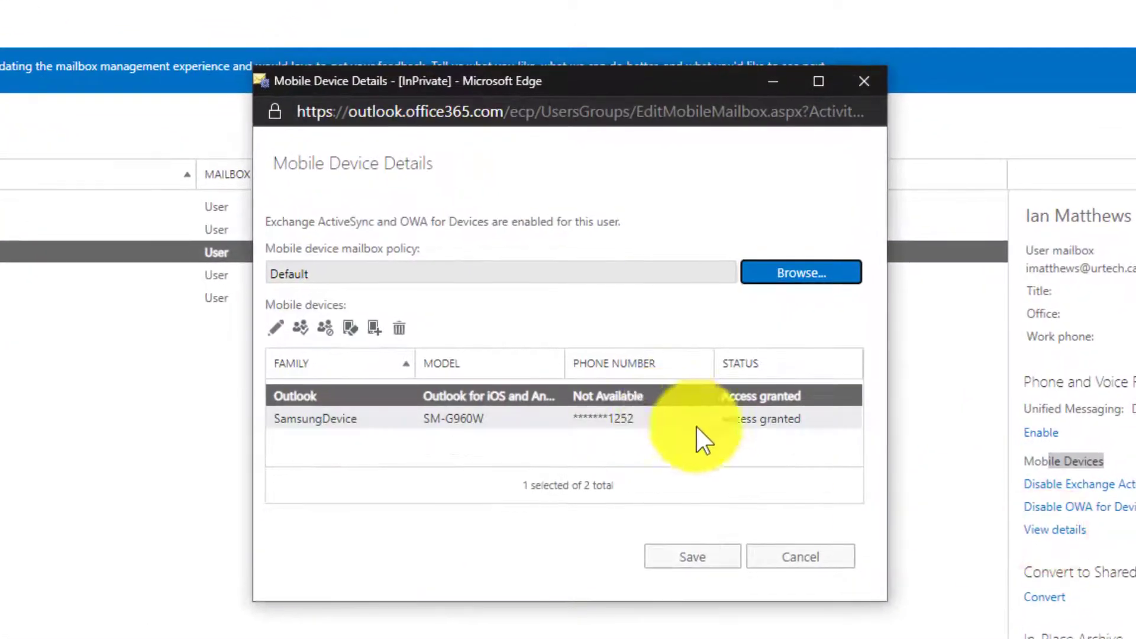
left_click(696, 424)
left_click(276, 329)
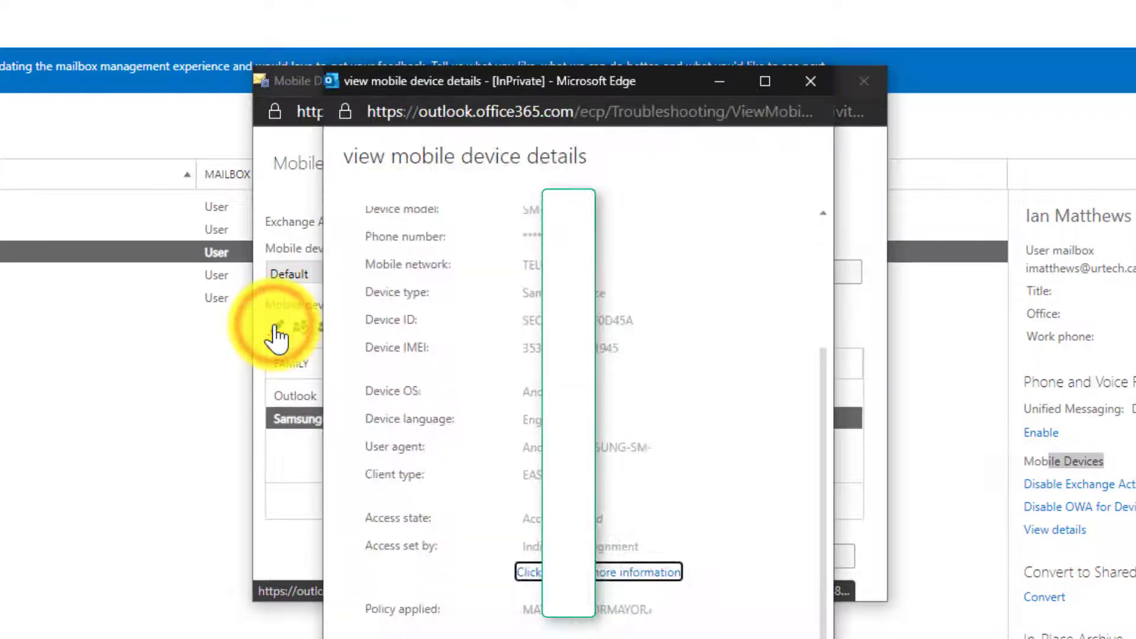
left_click(811, 81)
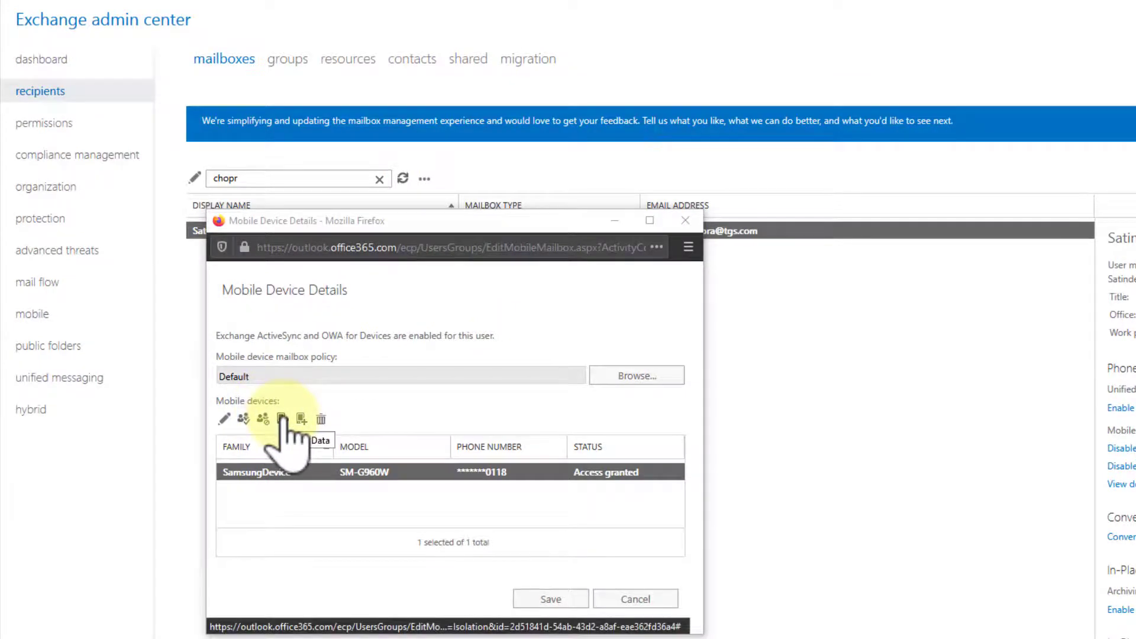
- Issue Wipe Data on the selected Samsung SM-G960W phone
left_click(282, 418)
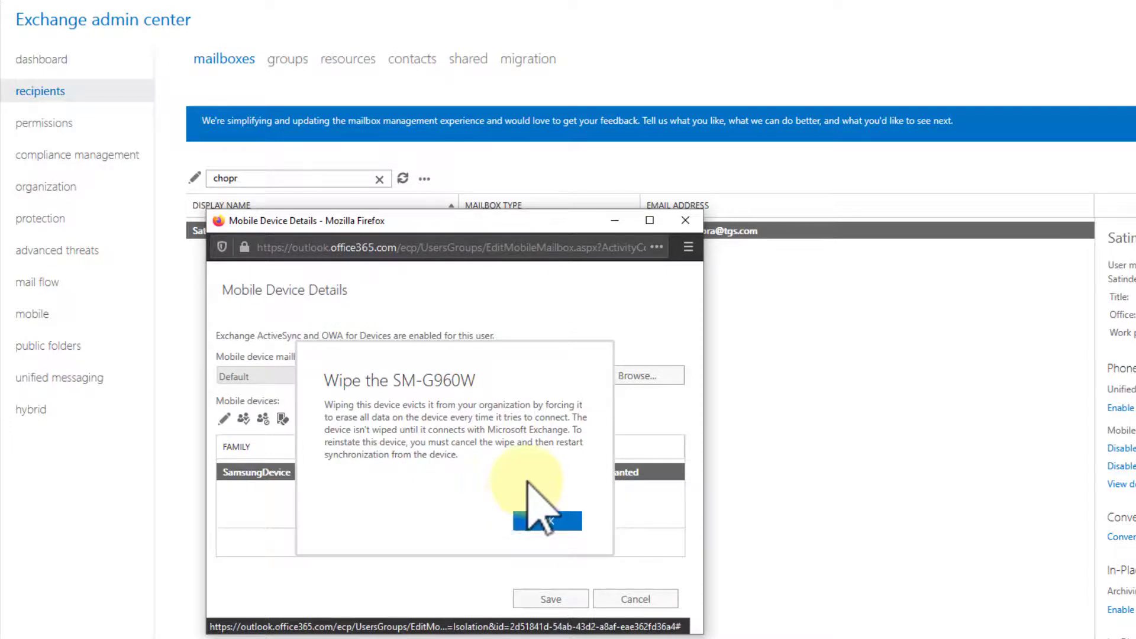
- Confirm the wipe and save, leaving the phone at Wipe Pending - Pending
left_click(559, 520)
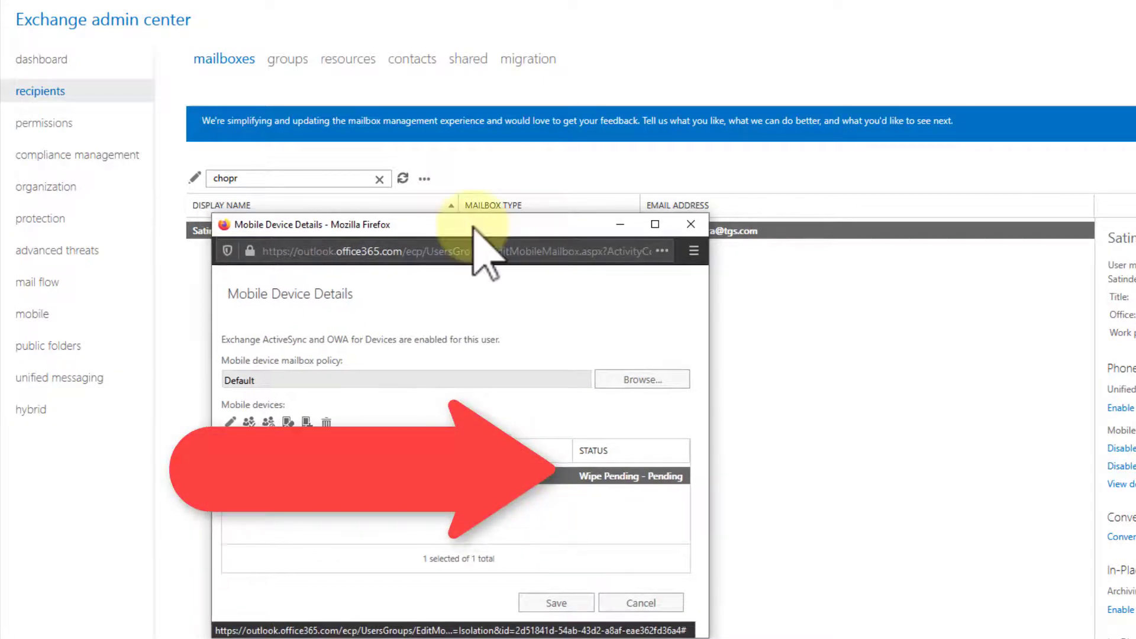
left_click_drag(482, 221, 488, 226)
left_click(559, 606)
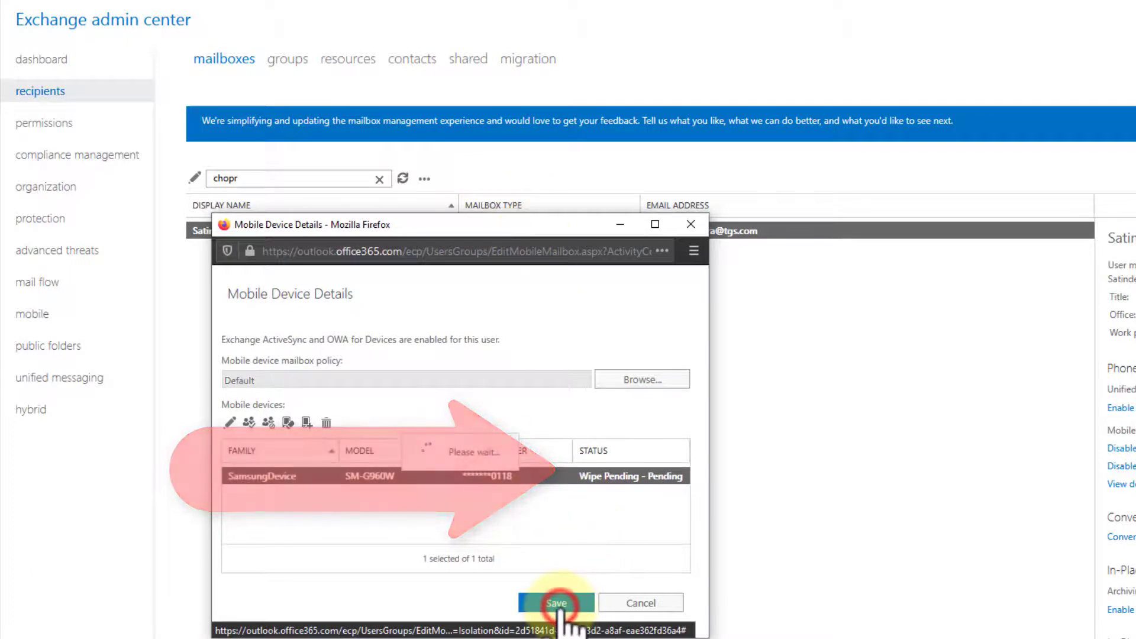